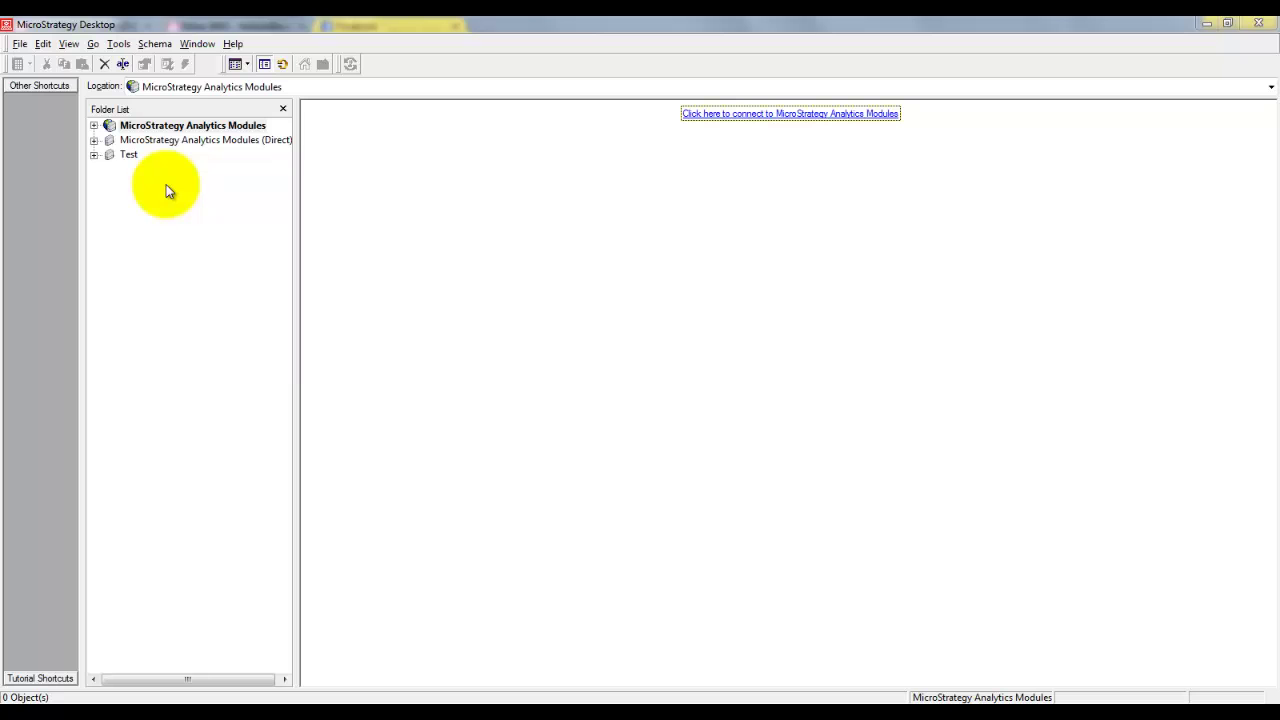
Log in to the MicroStrategy Analytics Modules project source
{"action": "double_click", "coordinate": [166, 133]}
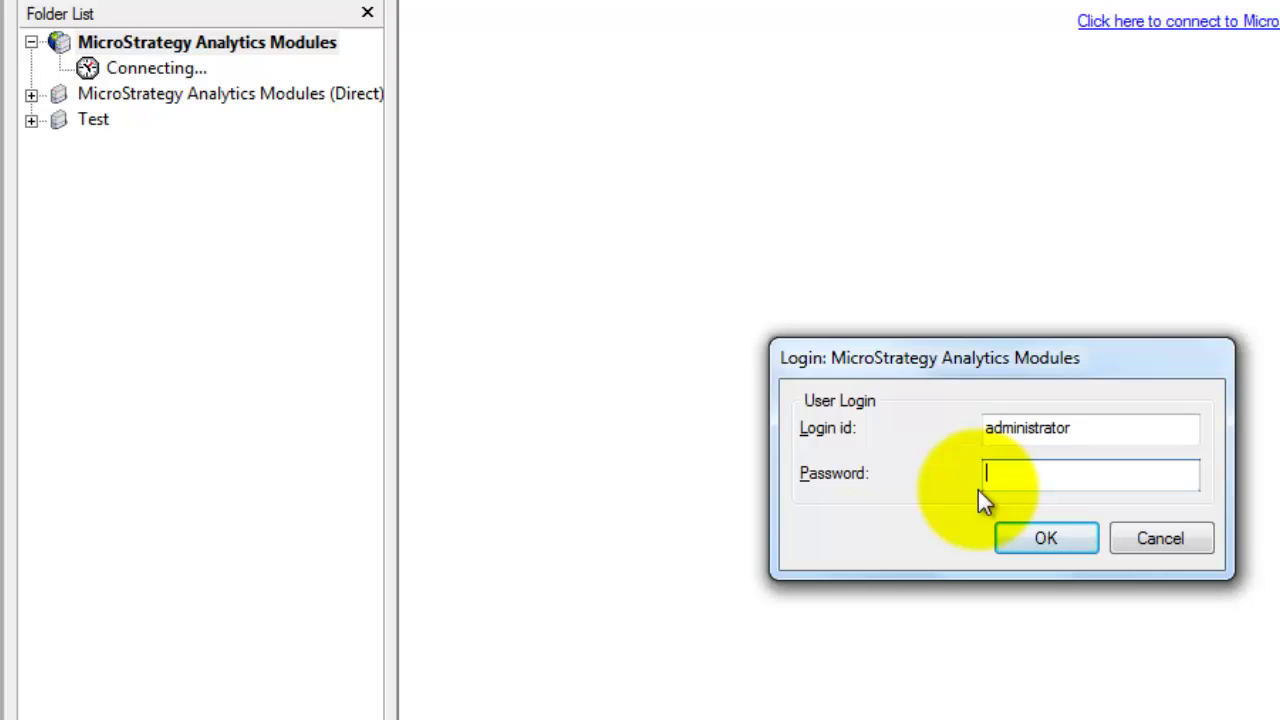
{"action": "left_click", "coordinate": [1050, 477]}
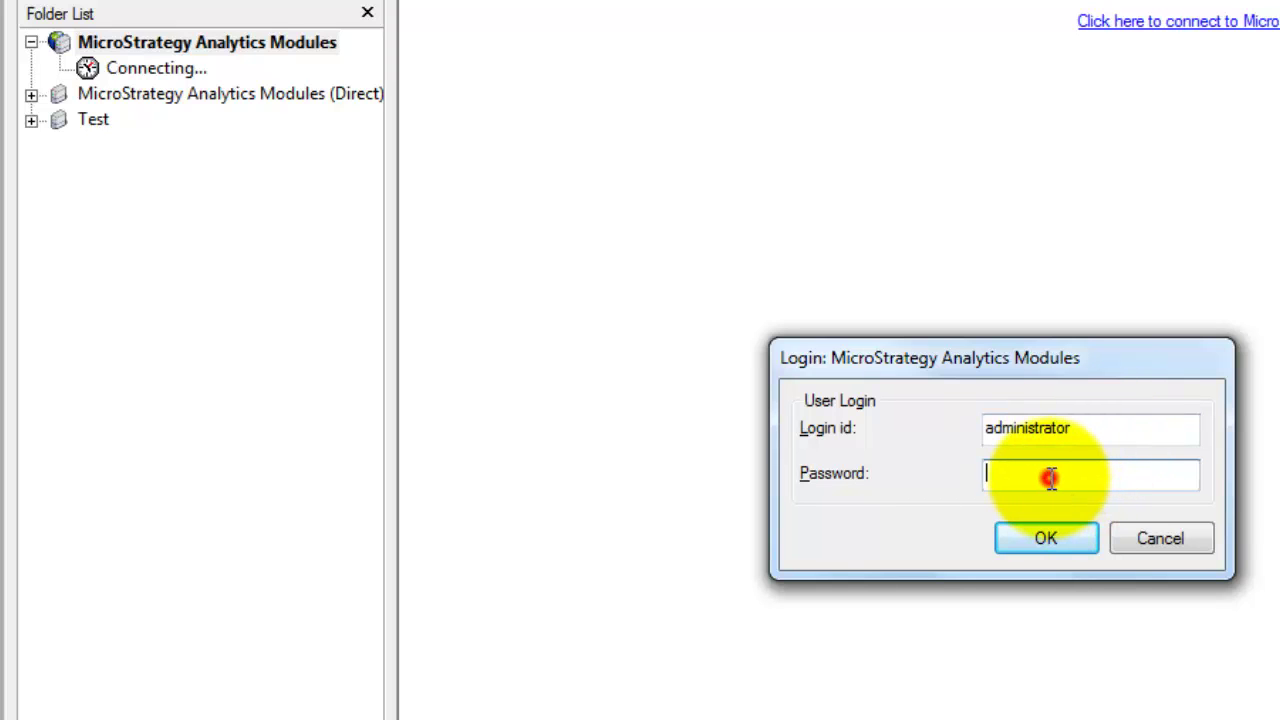
{"action": "left_click", "coordinate": [1043, 545]}
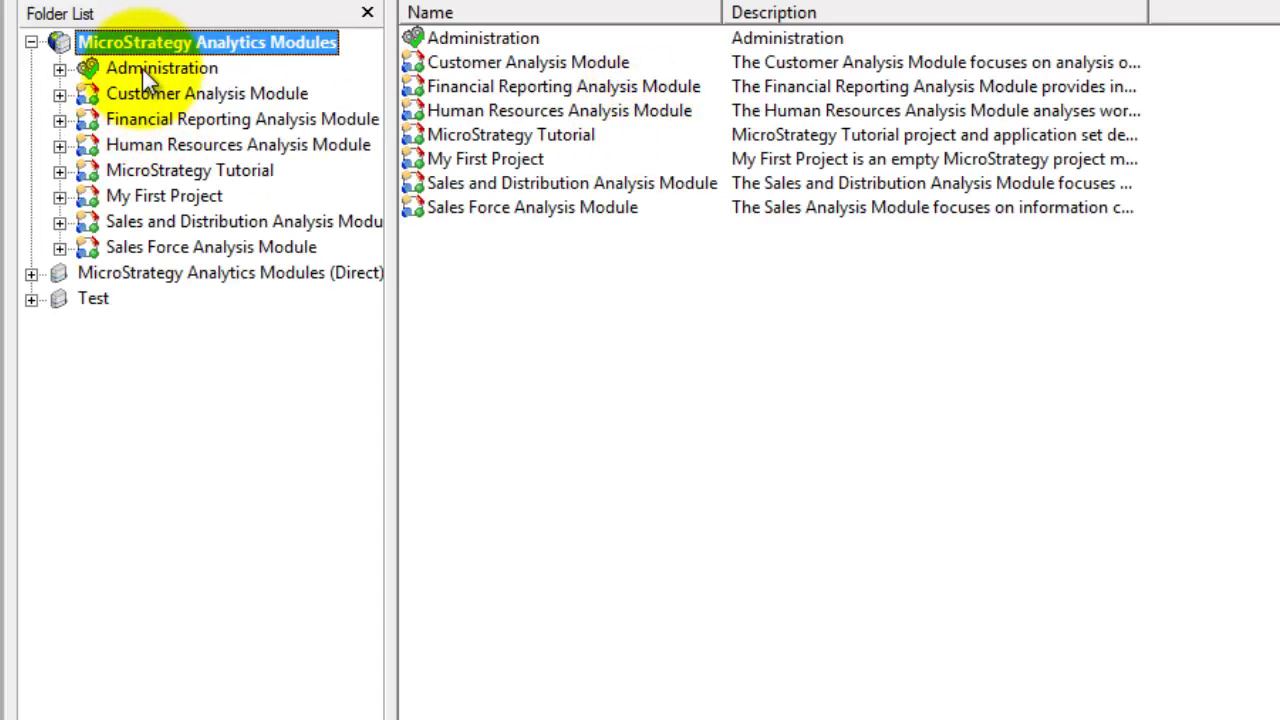
Show the Database Instances list under Administration > Configuration Managers
{"action": "left_click", "coordinate": [60, 69]}
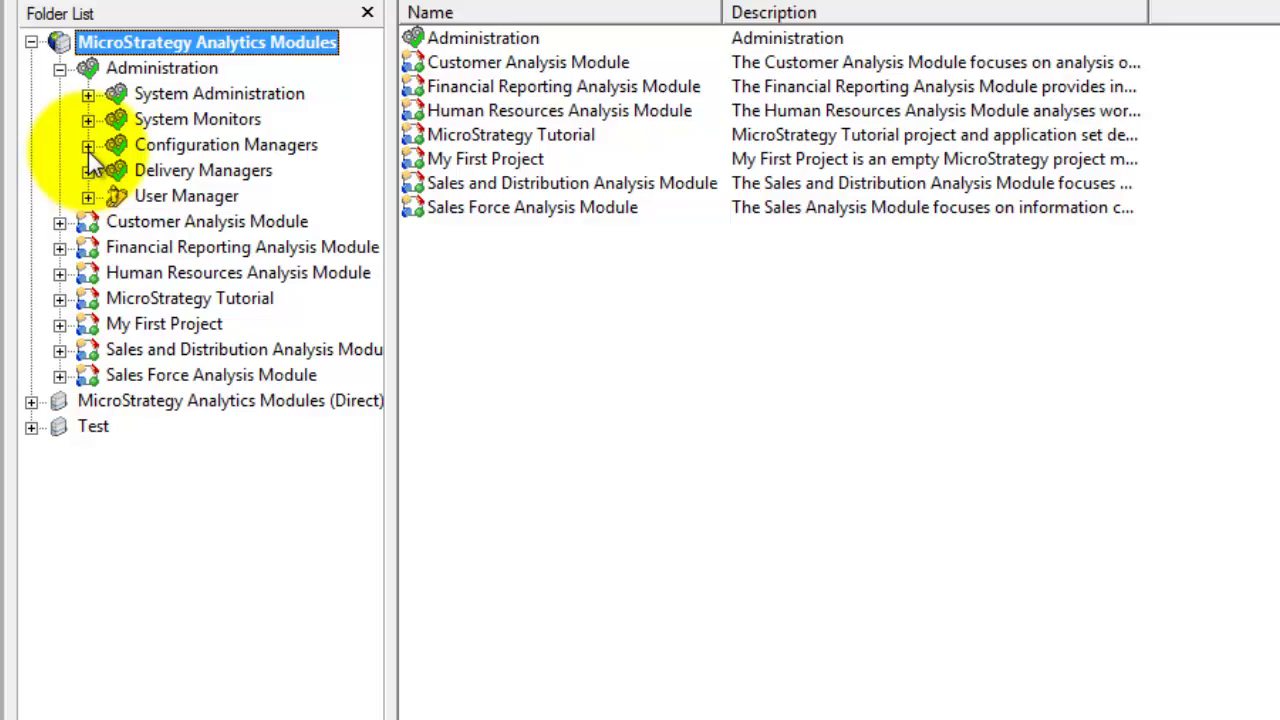
{"action": "left_click", "coordinate": [88, 147]}
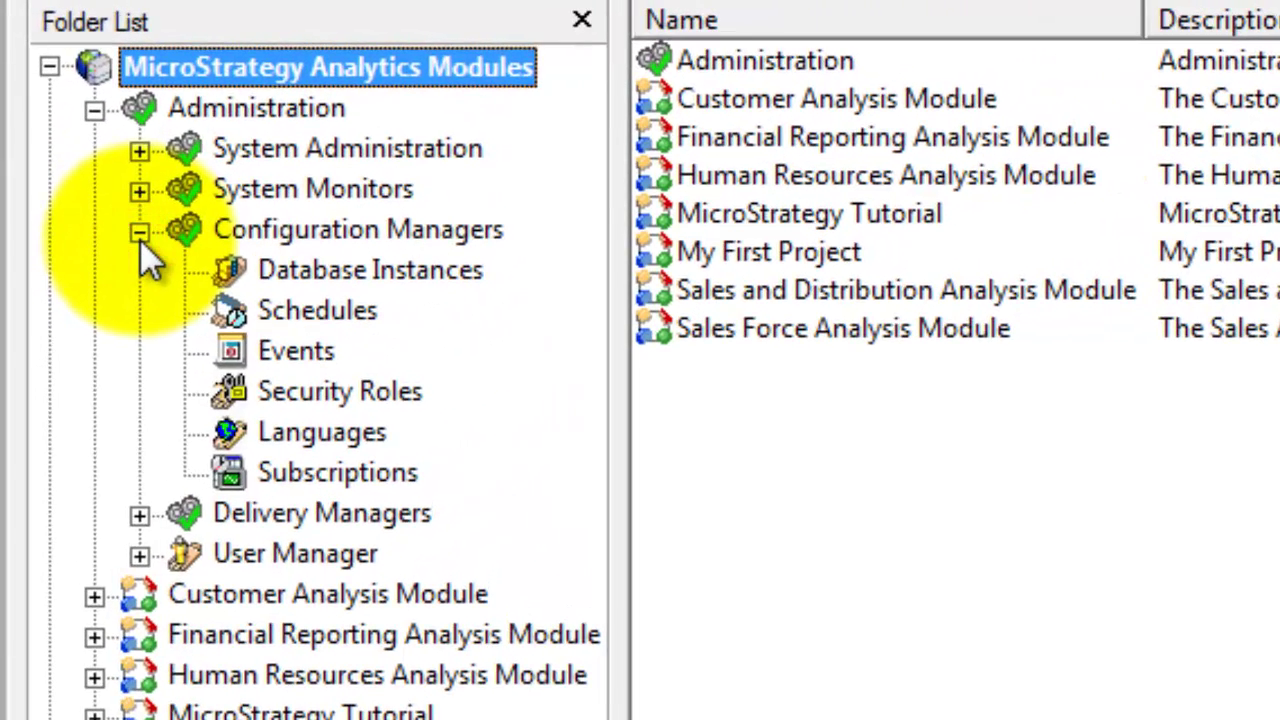
{"action": "left_click", "coordinate": [312, 275]}
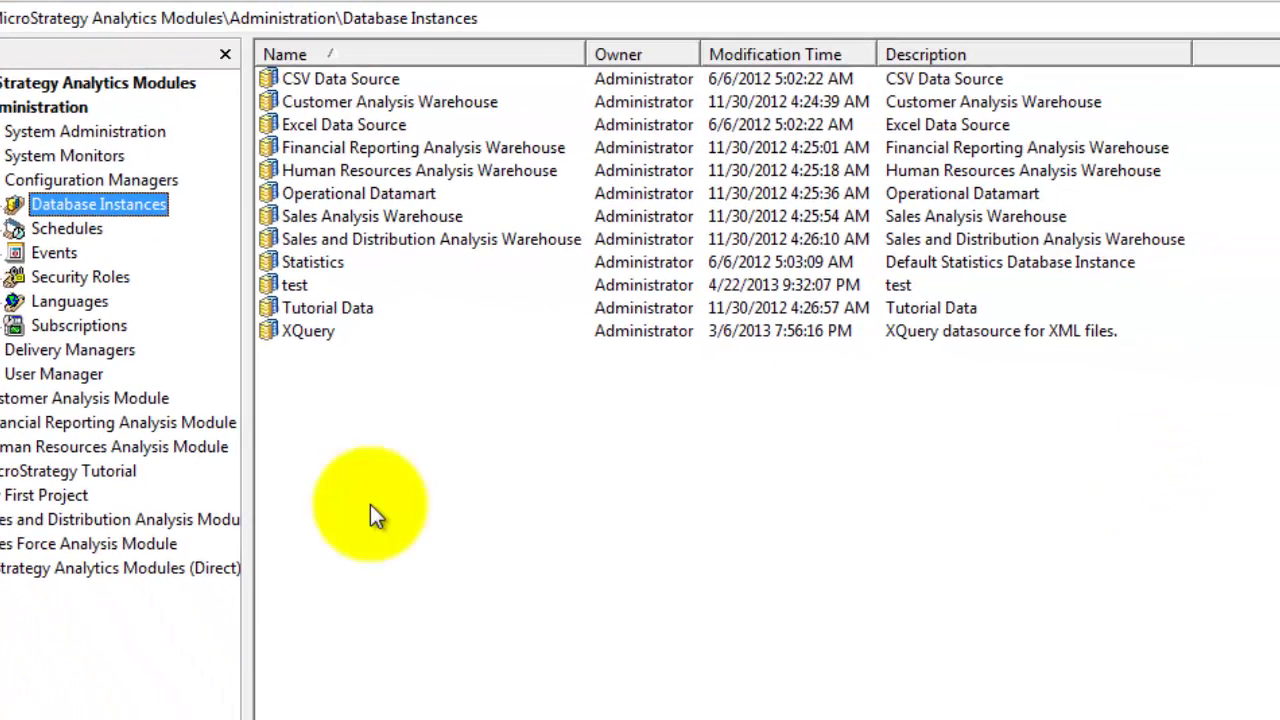
Create a new database instance named Training
{"action": "right_click", "coordinate": [370, 506]}
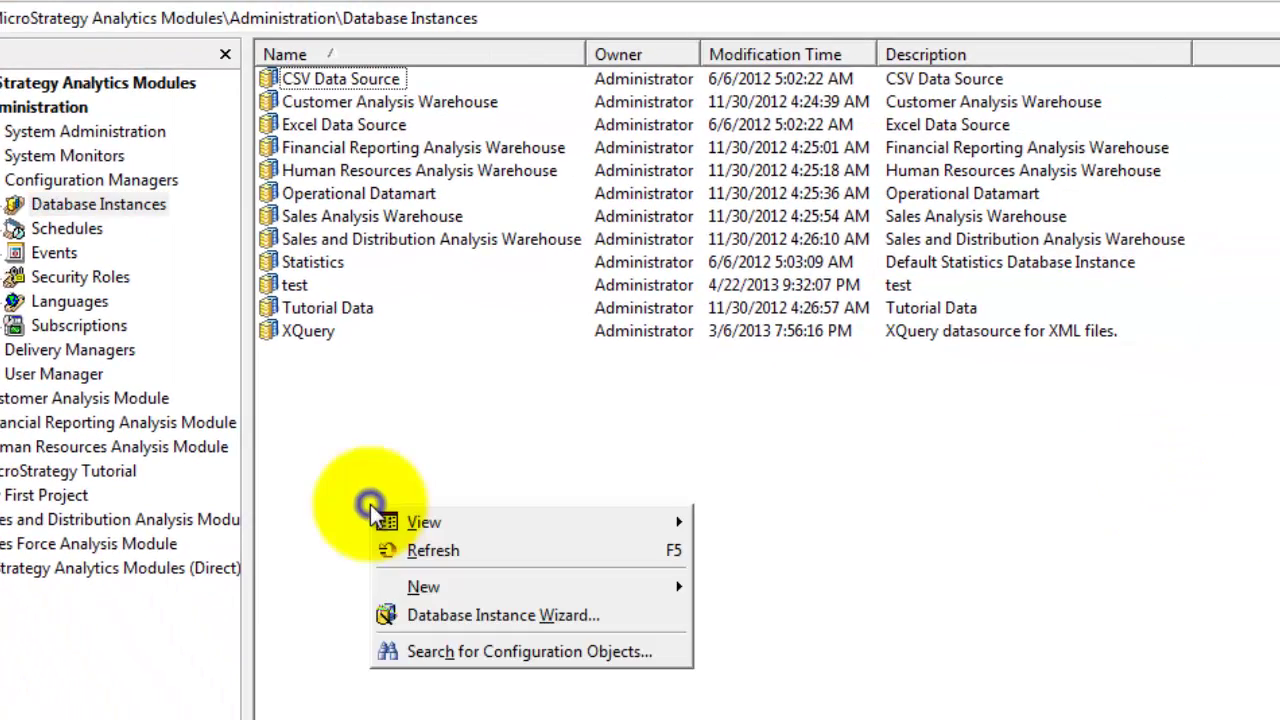
{"action": "mouse_move", "coordinate": [505, 587]}
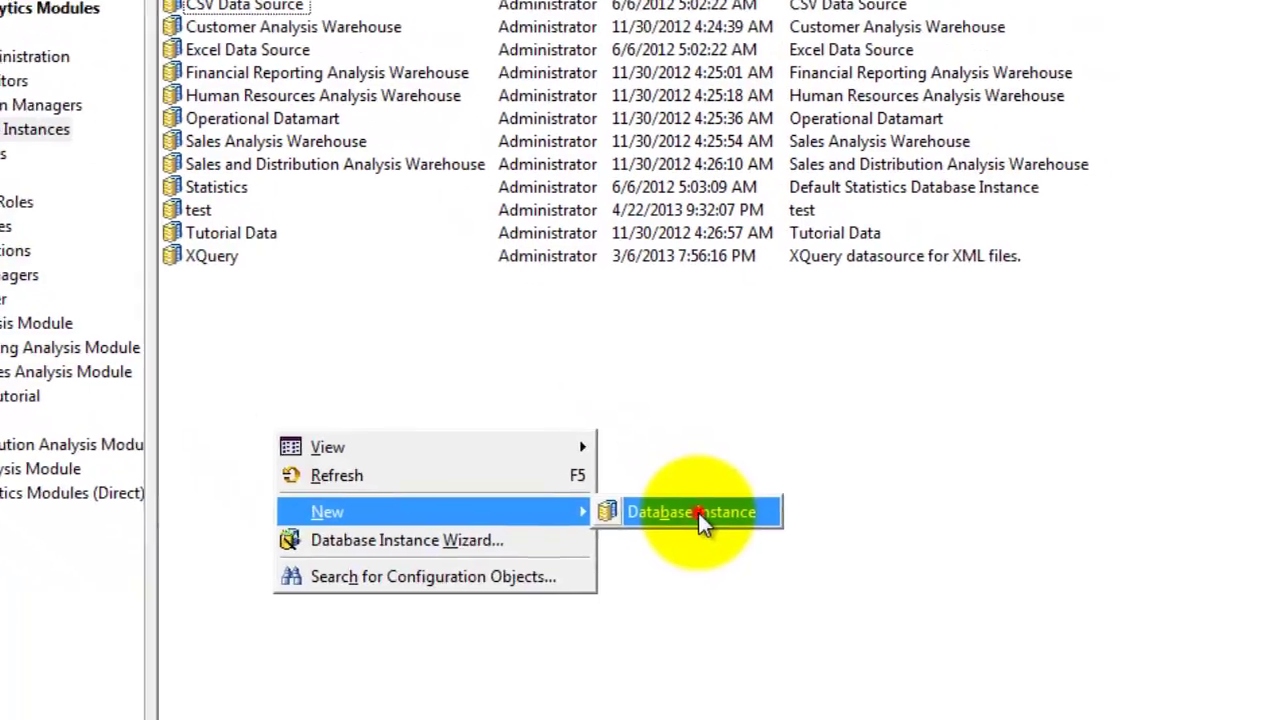
{"action": "left_click", "coordinate": [795, 588]}
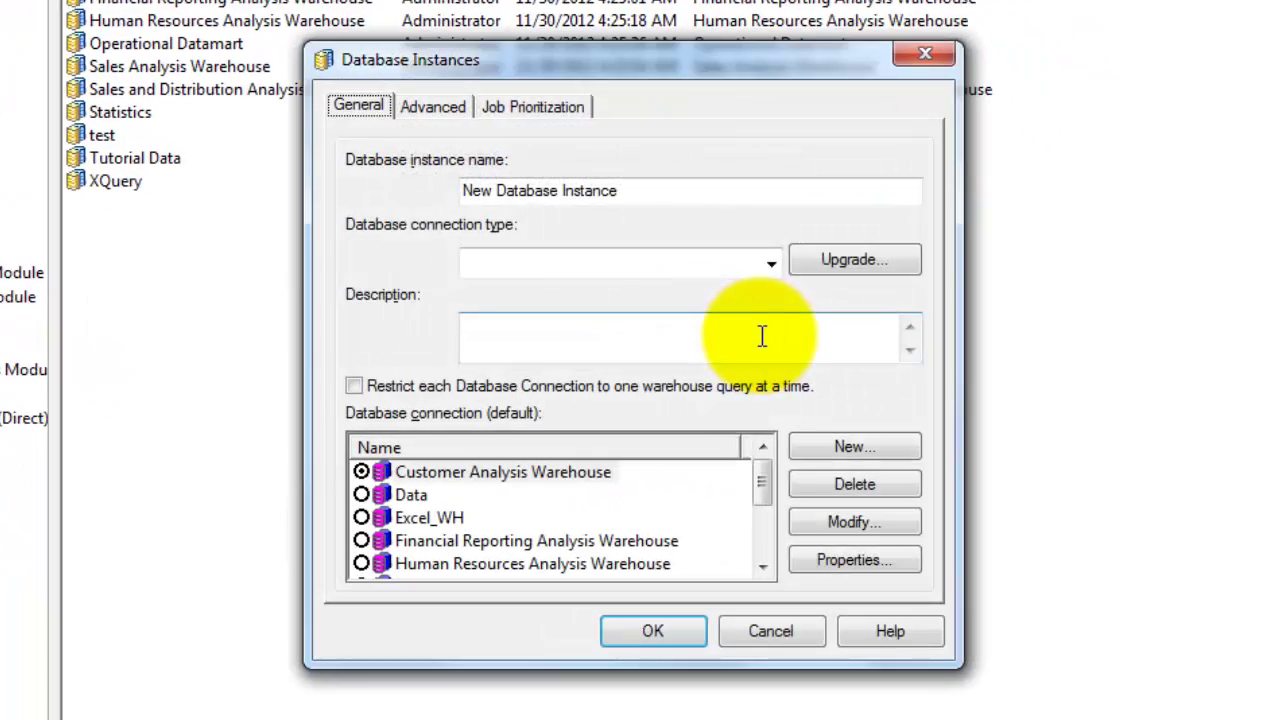
{"action": "double_click", "coordinate": [687, 190]}
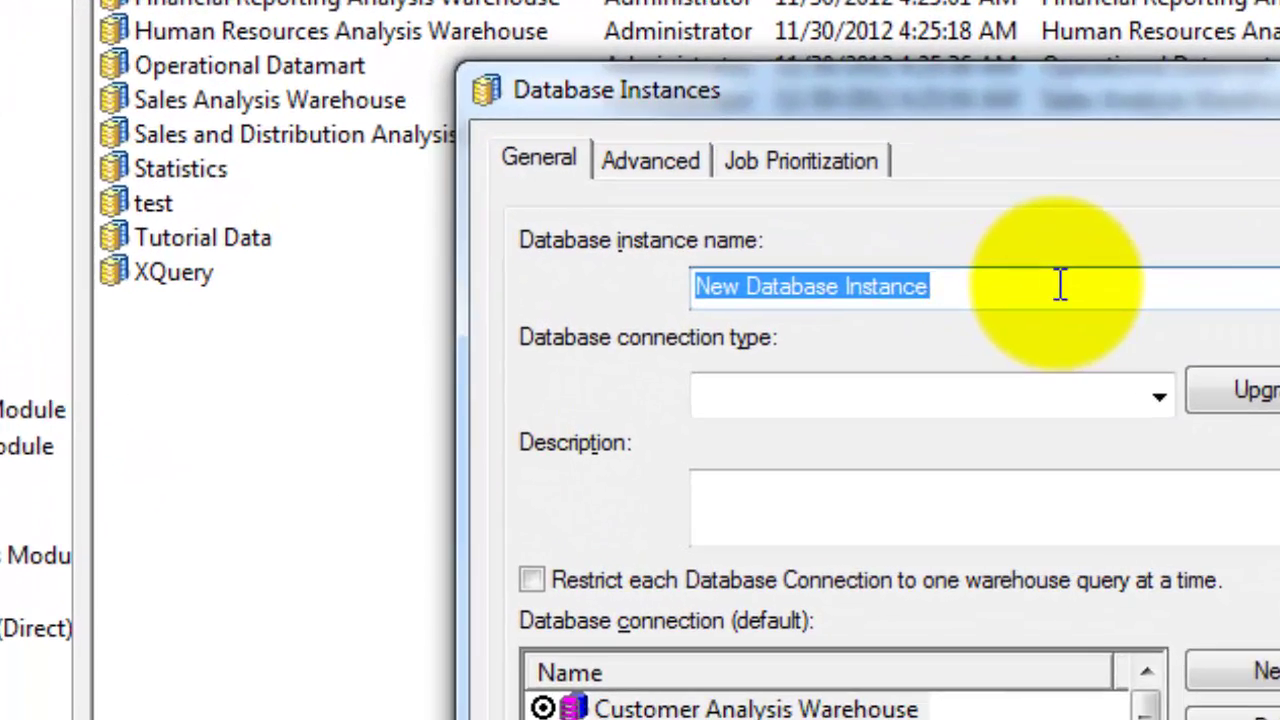
{"action": "type", "text": "Training"}
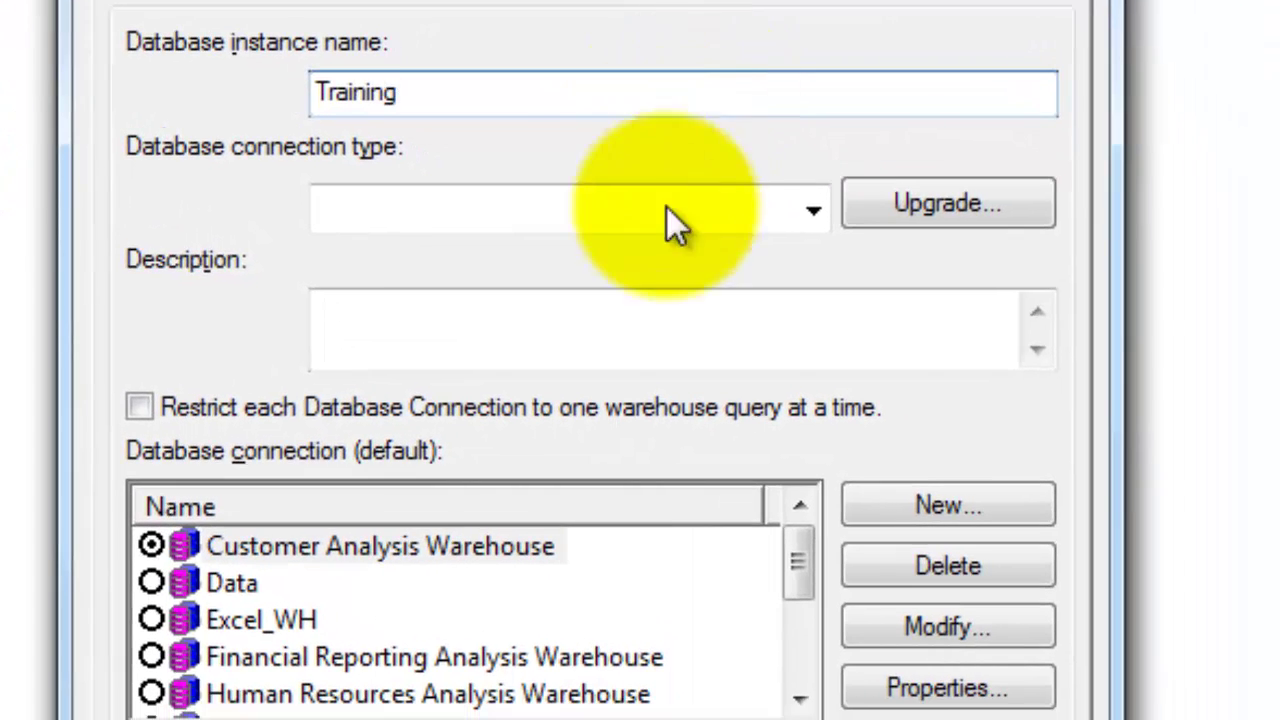
Set the Training instance's connection type to Microsoft Access 2000/2002/2003
{"action": "left_click", "coordinate": [809, 210]}
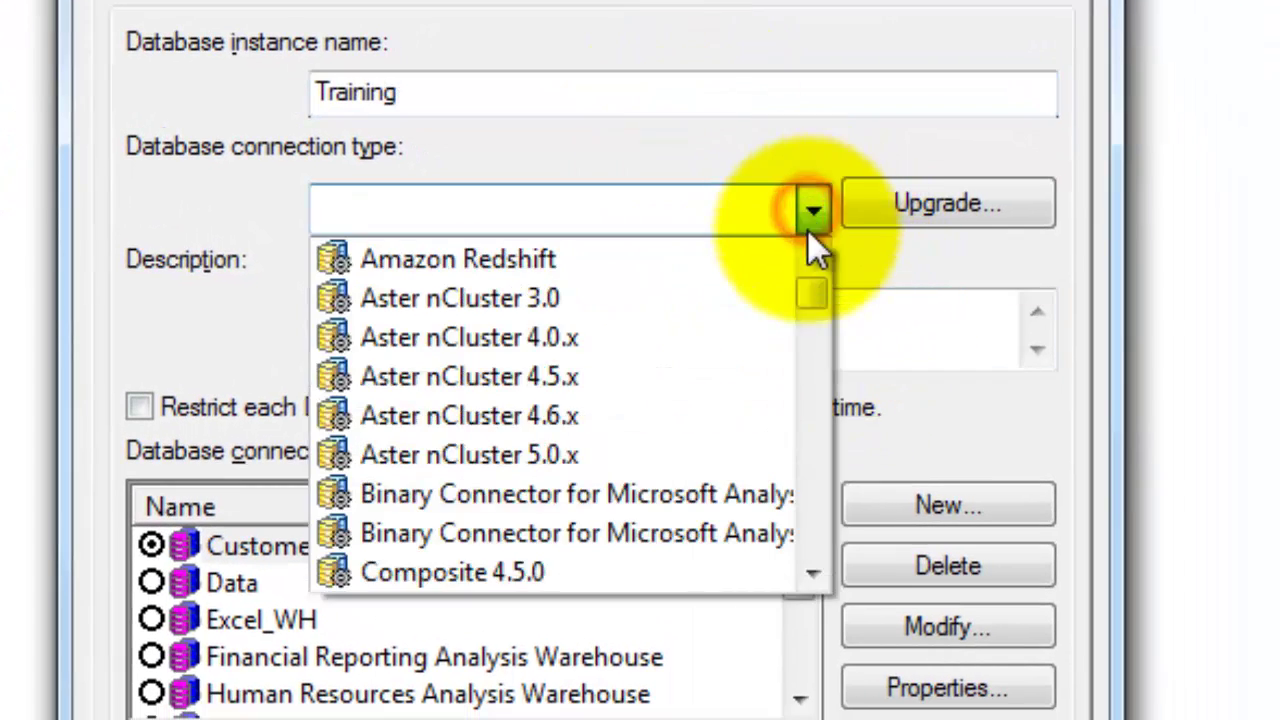
{"action": "left_click_drag", "start_coordinate": [825, 302], "coordinate": [822, 385]}
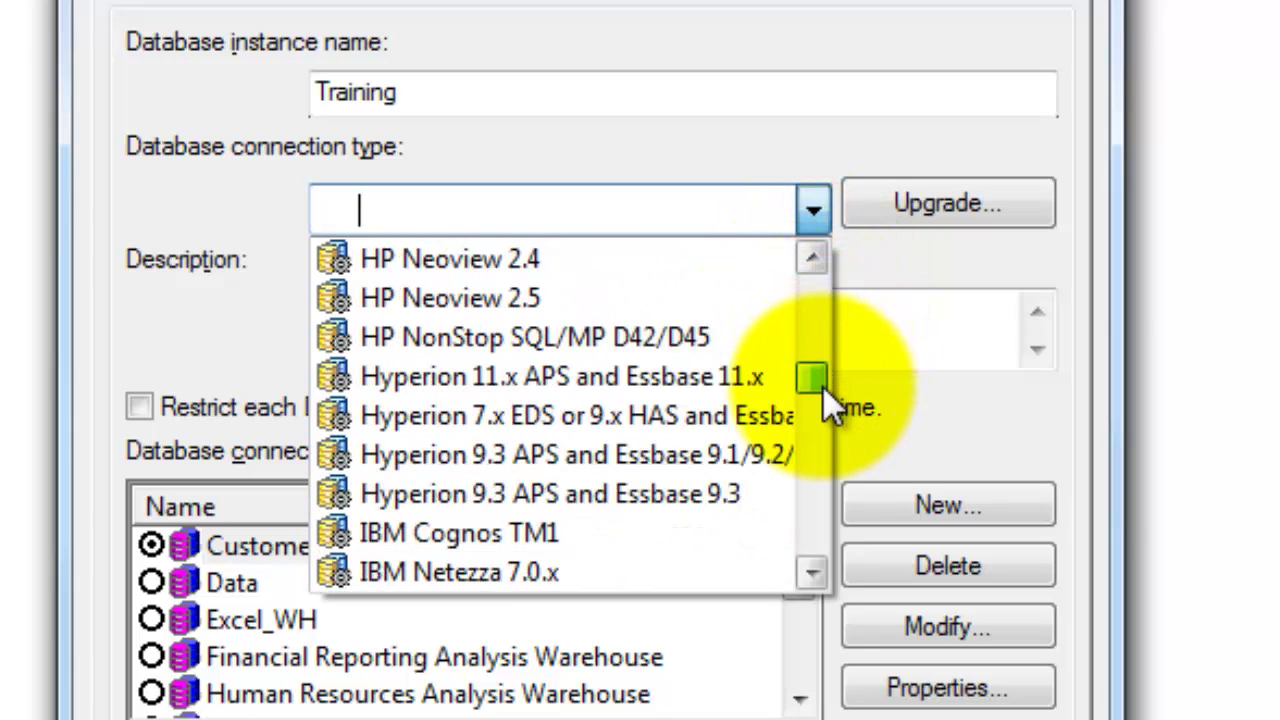
{"action": "scroll", "coordinate": [748, 462], "scroll_direction": "down", "scroll_amount": 4}
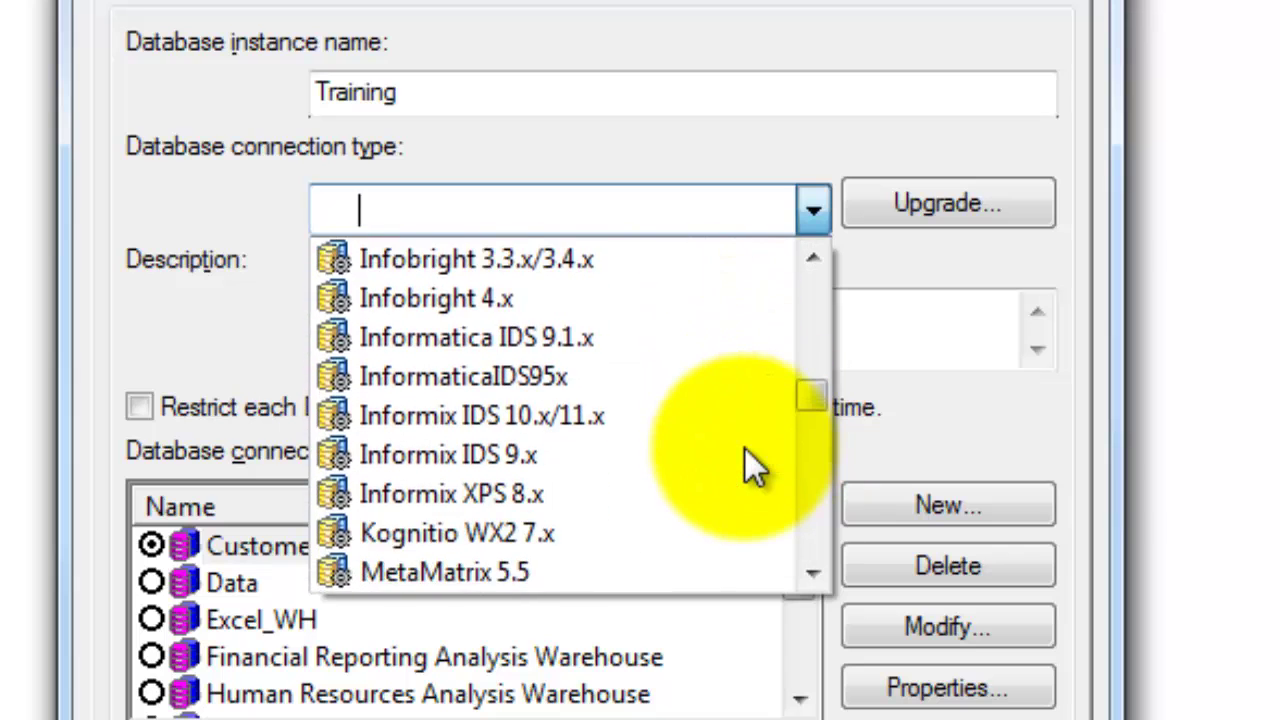
{"action": "scroll", "coordinate": [748, 462], "scroll_direction": "down", "scroll_amount": 2}
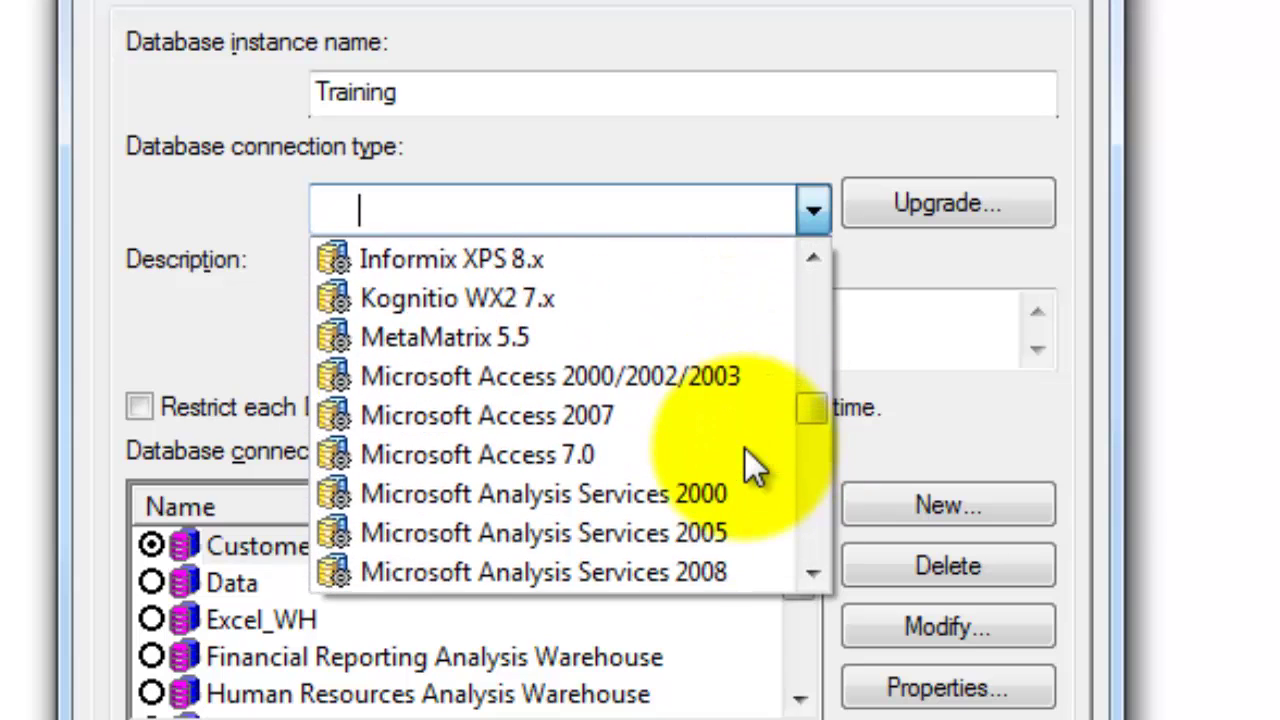
{"action": "left_click", "coordinate": [594, 377]}
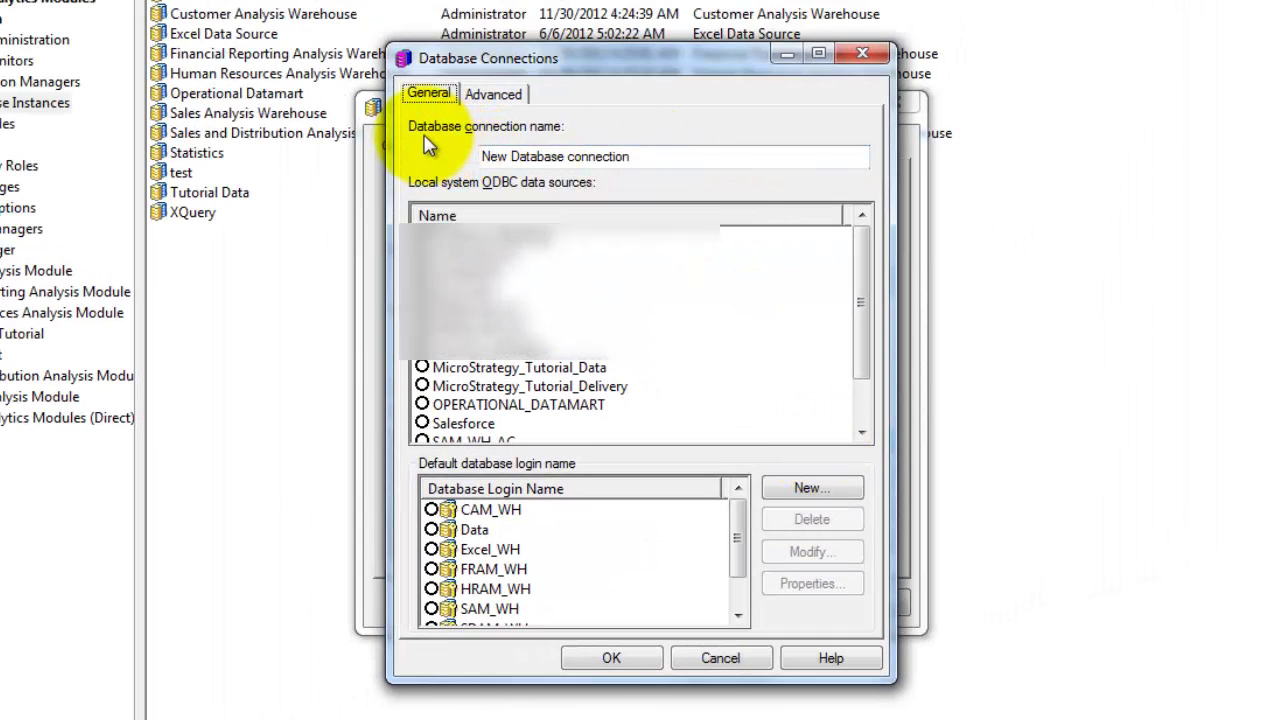
Name the new database connection Training_DB_Connection and choose its ODBC data source
{"action": "double_click", "coordinate": [632, 157]}
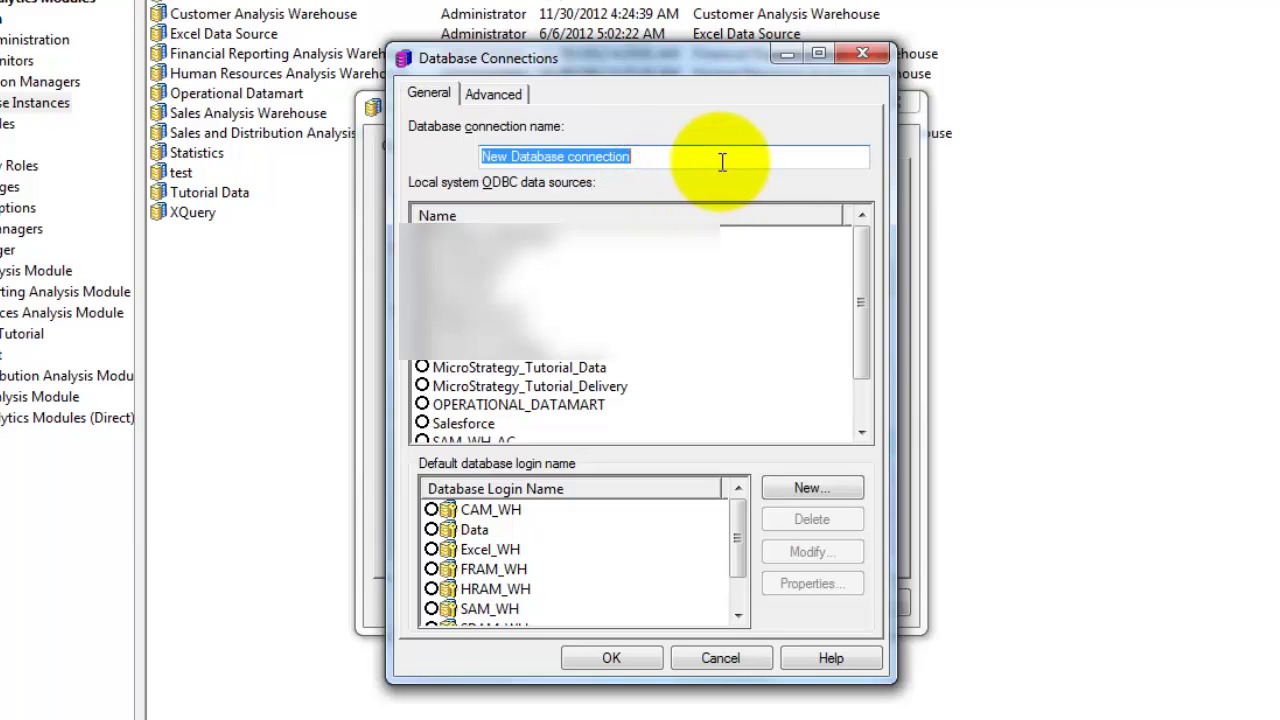
{"action": "type", "text": "Training"}
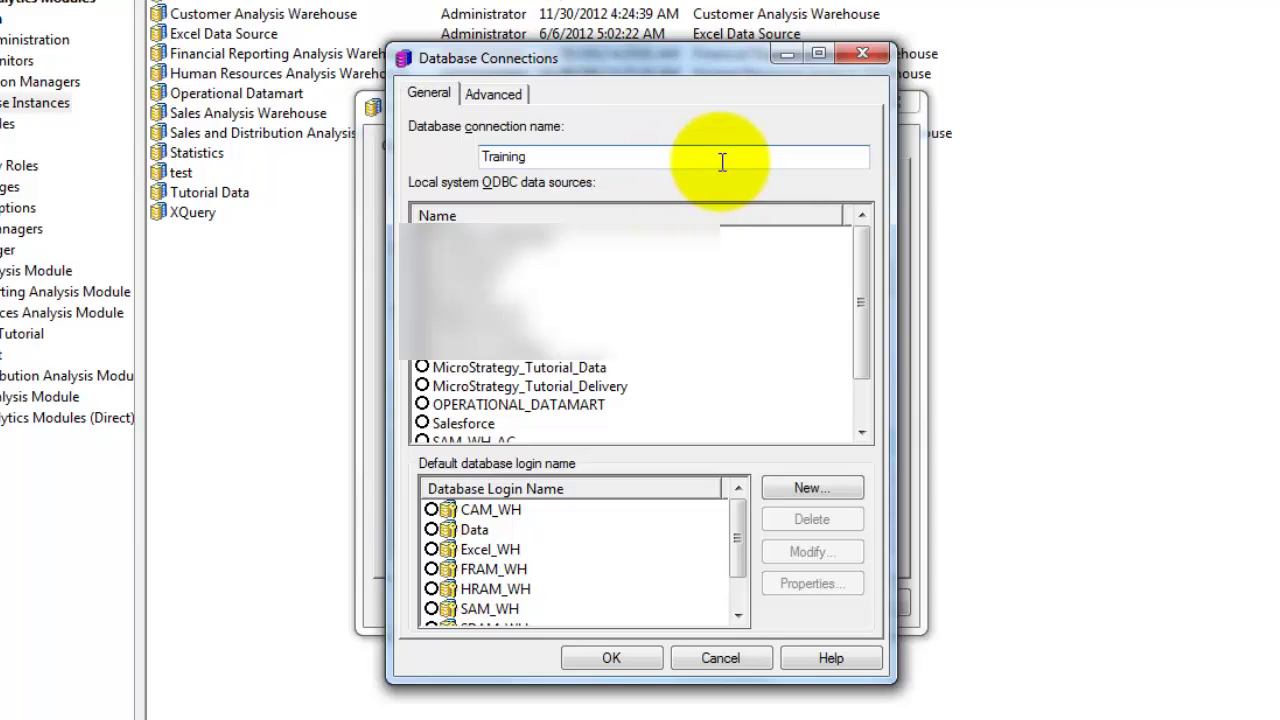
{"action": "type", "text": "_DB_Connection"}
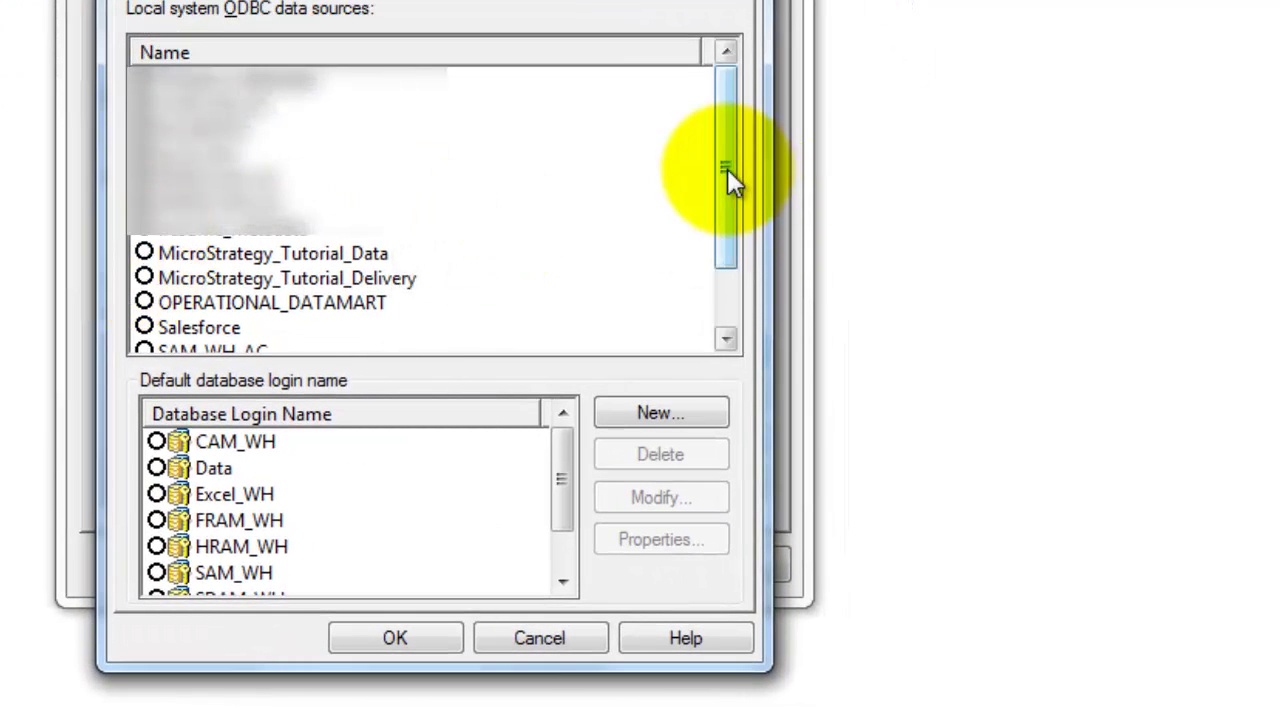
{"action": "left_click_drag", "start_coordinate": [727, 168], "coordinate": [726, 221]}
{"action": "left_click", "coordinate": [155, 177]}
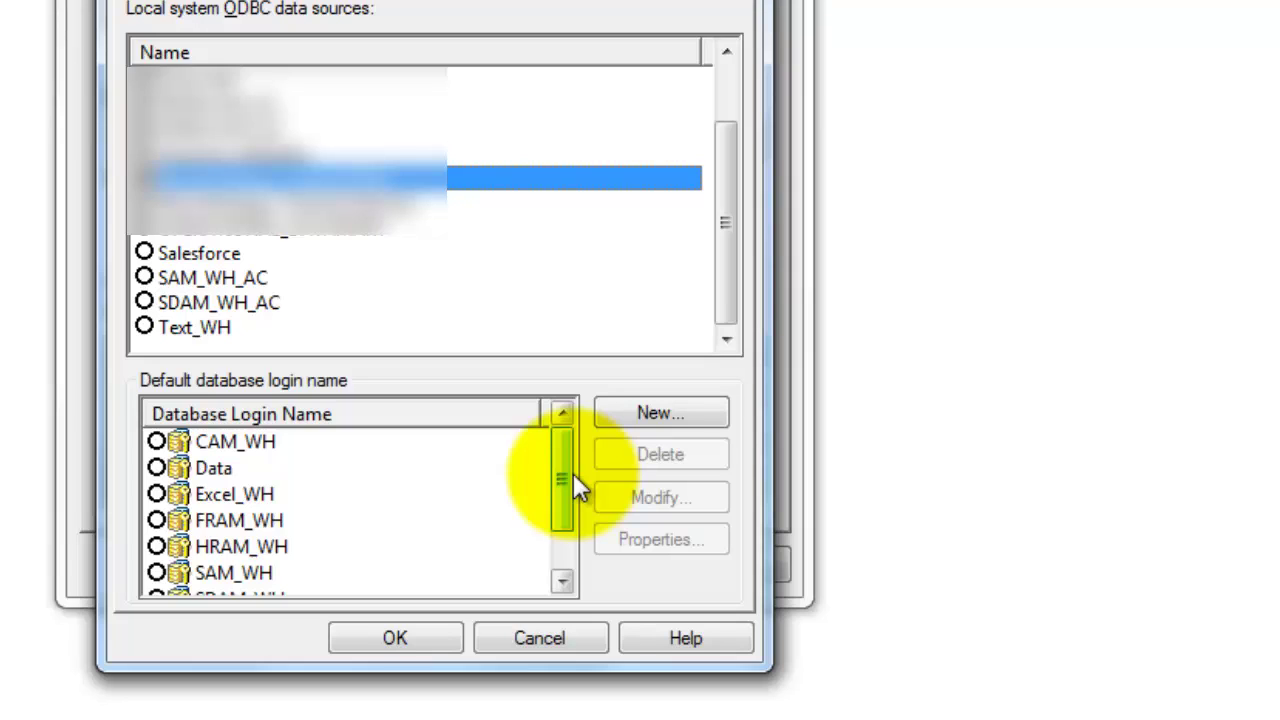
{"action": "left_click_drag", "start_coordinate": [574, 476], "coordinate": [572, 501]}
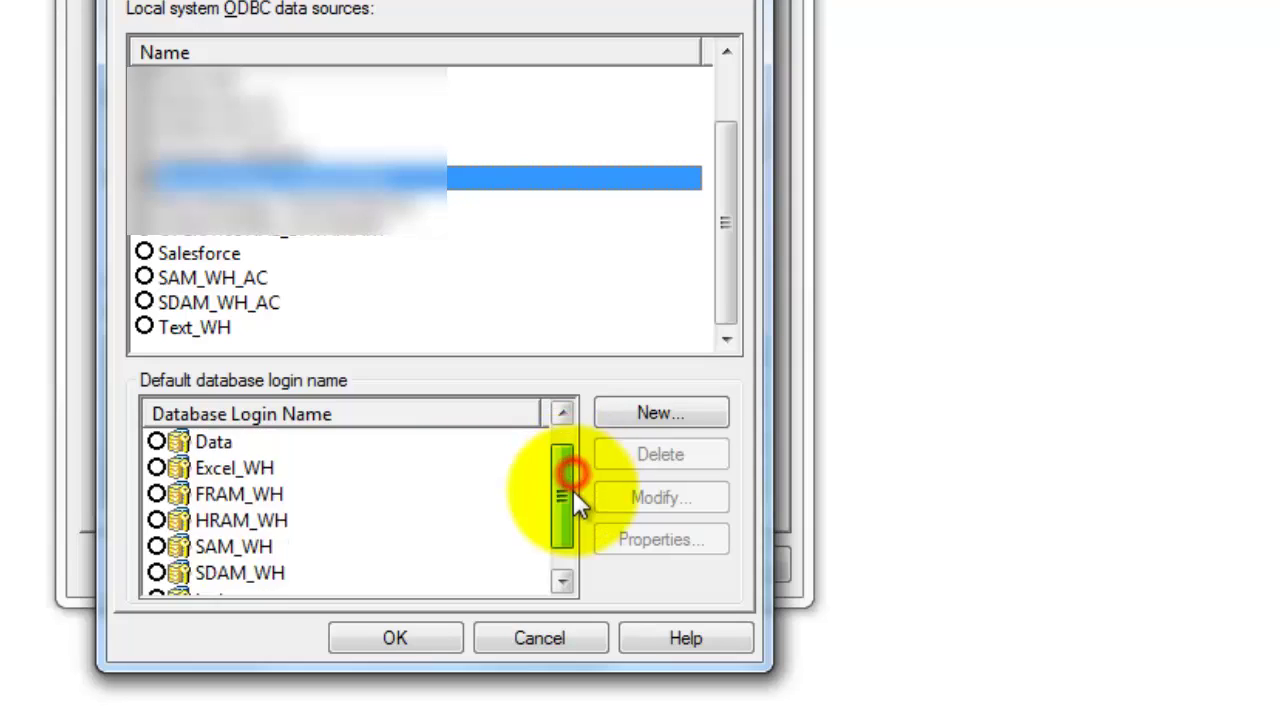
Create the database login Training_DB_Login with a login ID and save it
{"action": "left_click", "coordinate": [645, 413]}
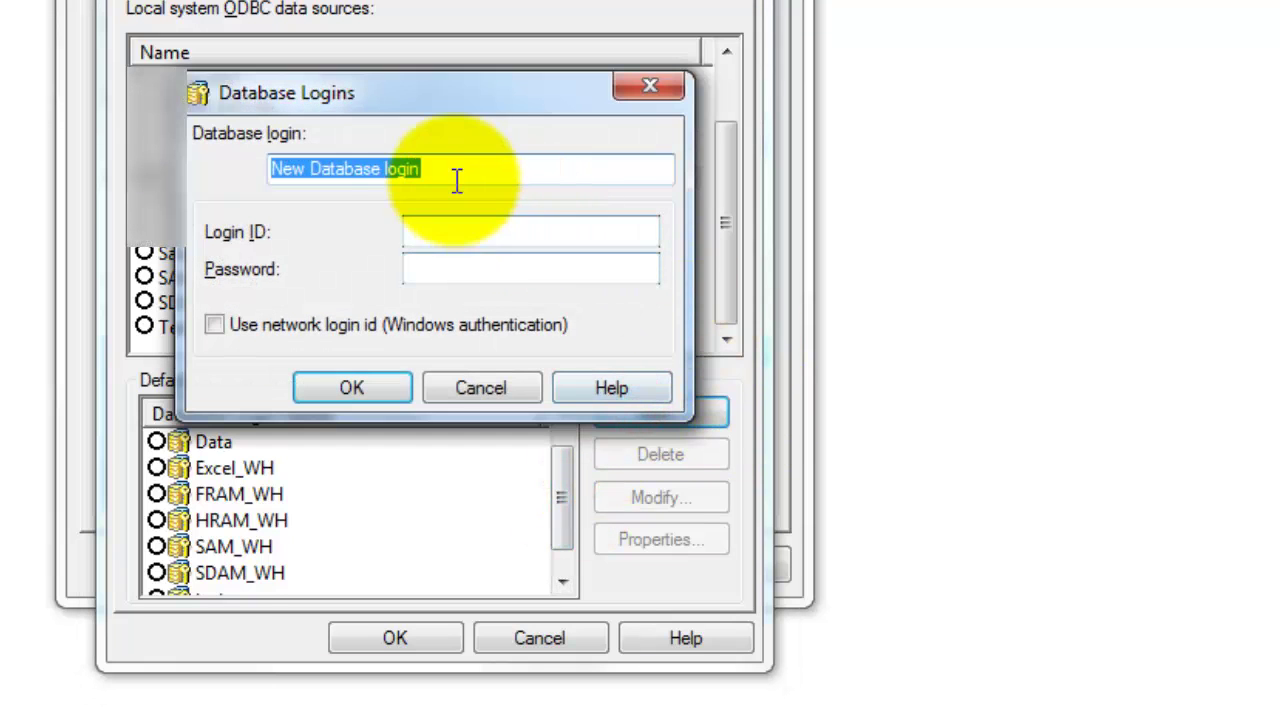
{"action": "type", "text": "Trainin"}
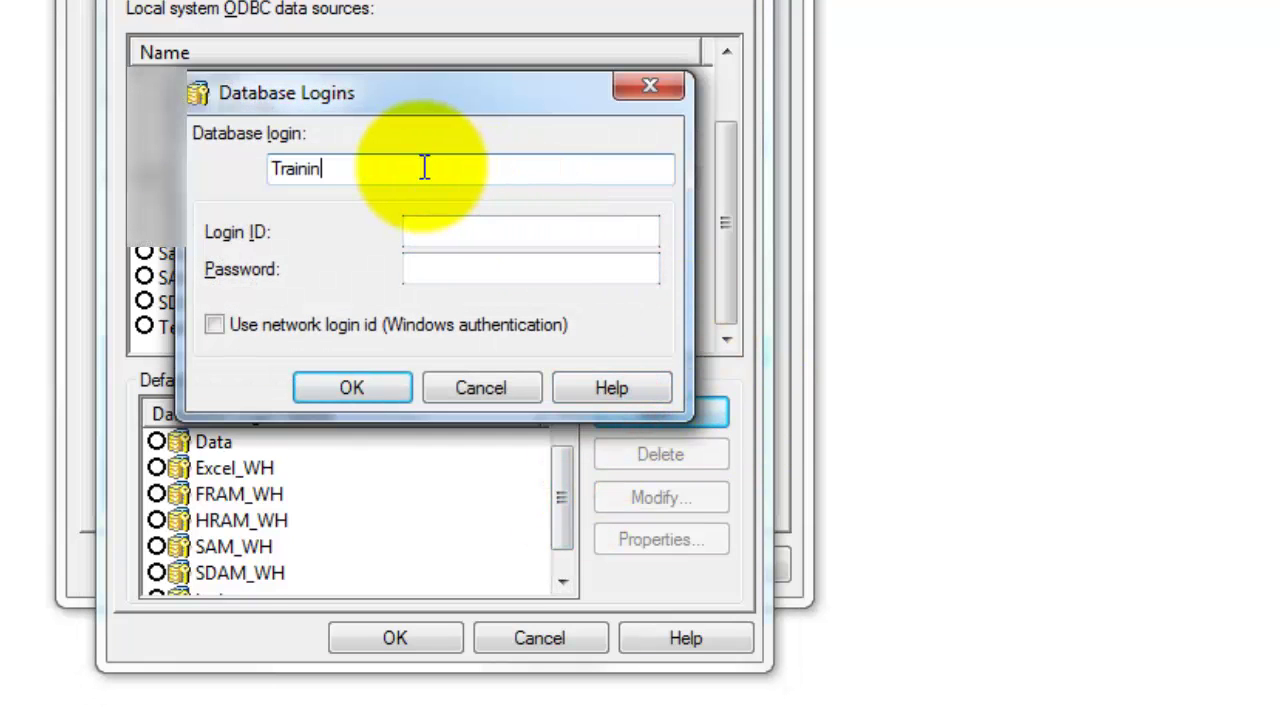
{"action": "type", "text": "g_DB_Login"}
{"action": "left_click", "coordinate": [496, 228]}
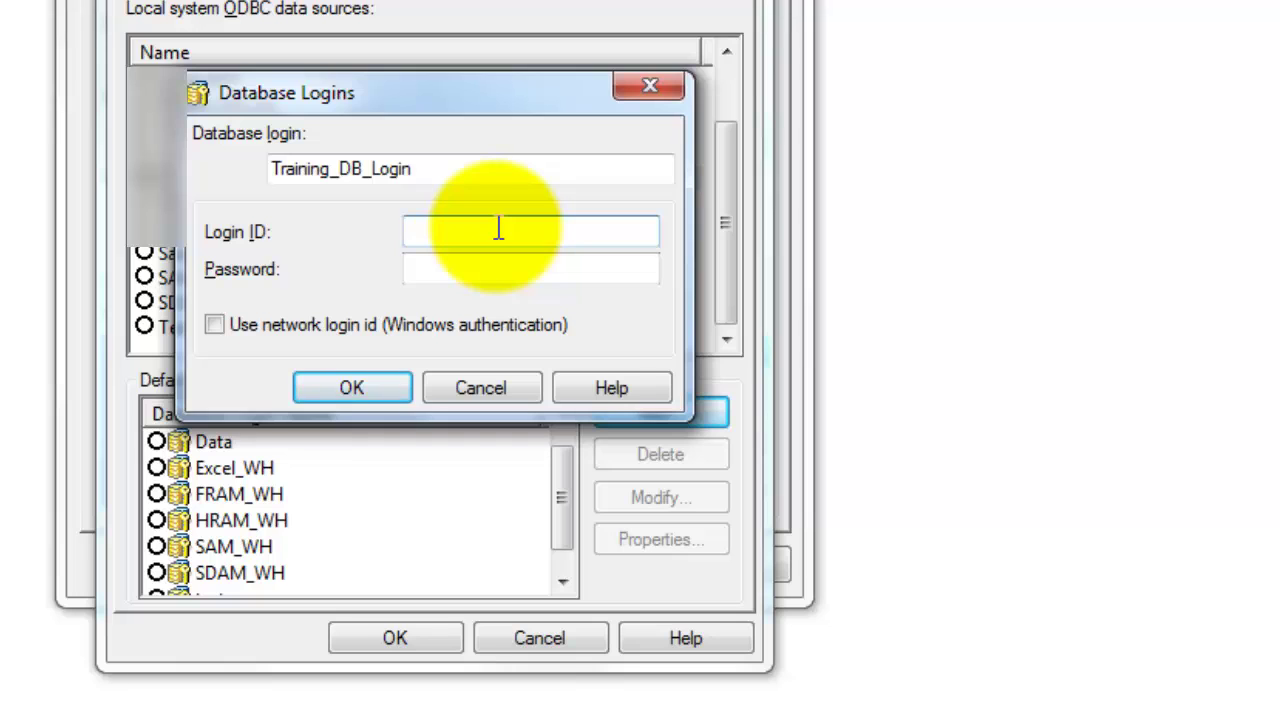
{"action": "type", "text": "Access"}
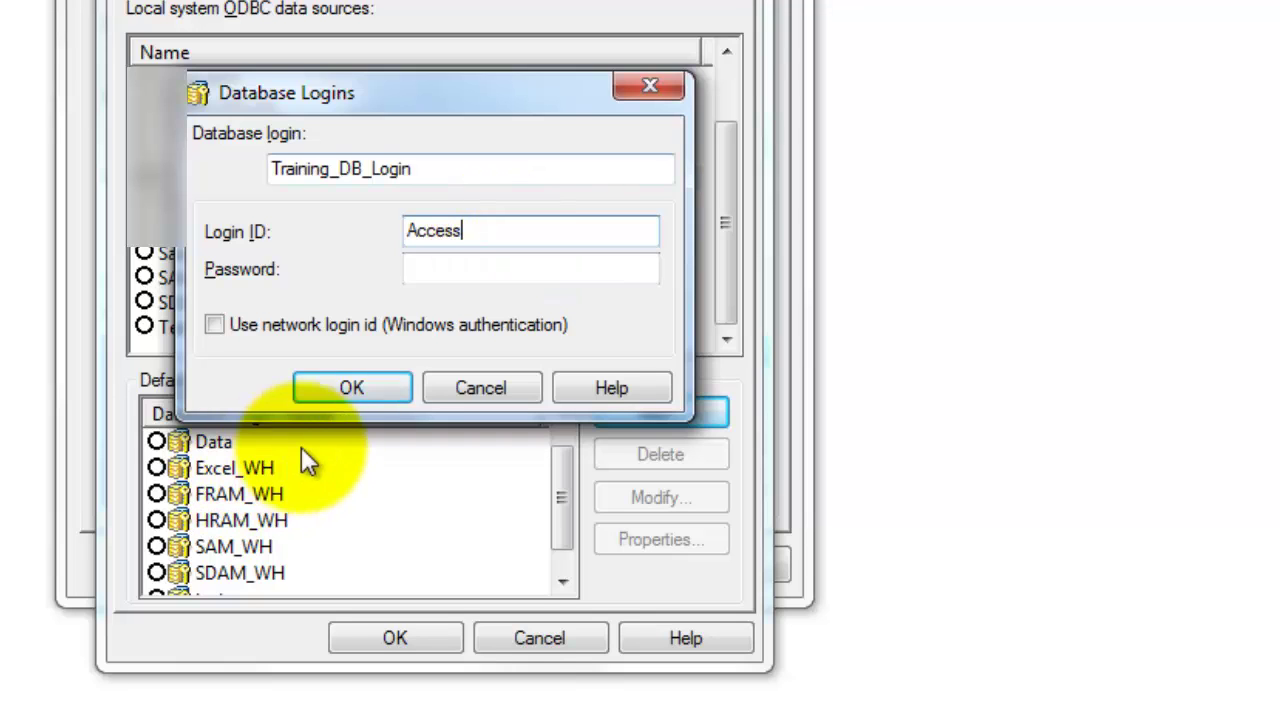
{"action": "left_click", "coordinate": [358, 386]}
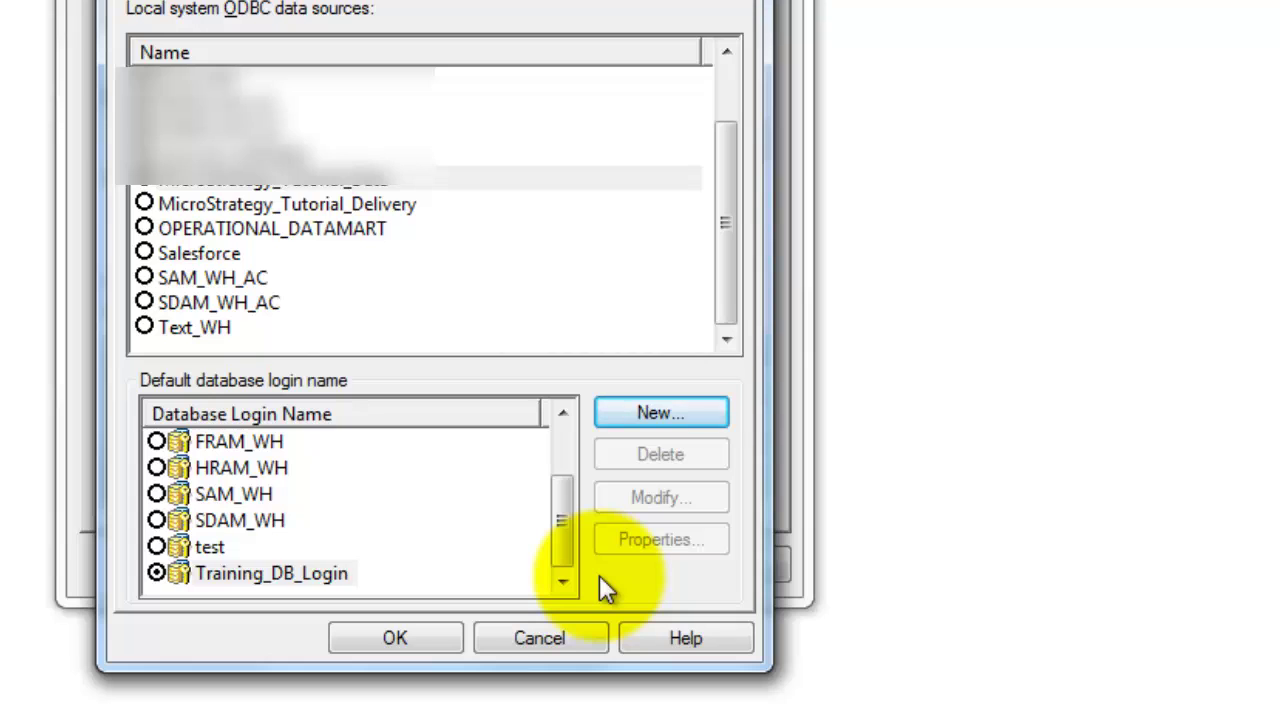
Confirm the Training_DB_Connection connection and the Training instance settings to save the instance
{"action": "left_click", "coordinate": [396, 639]}
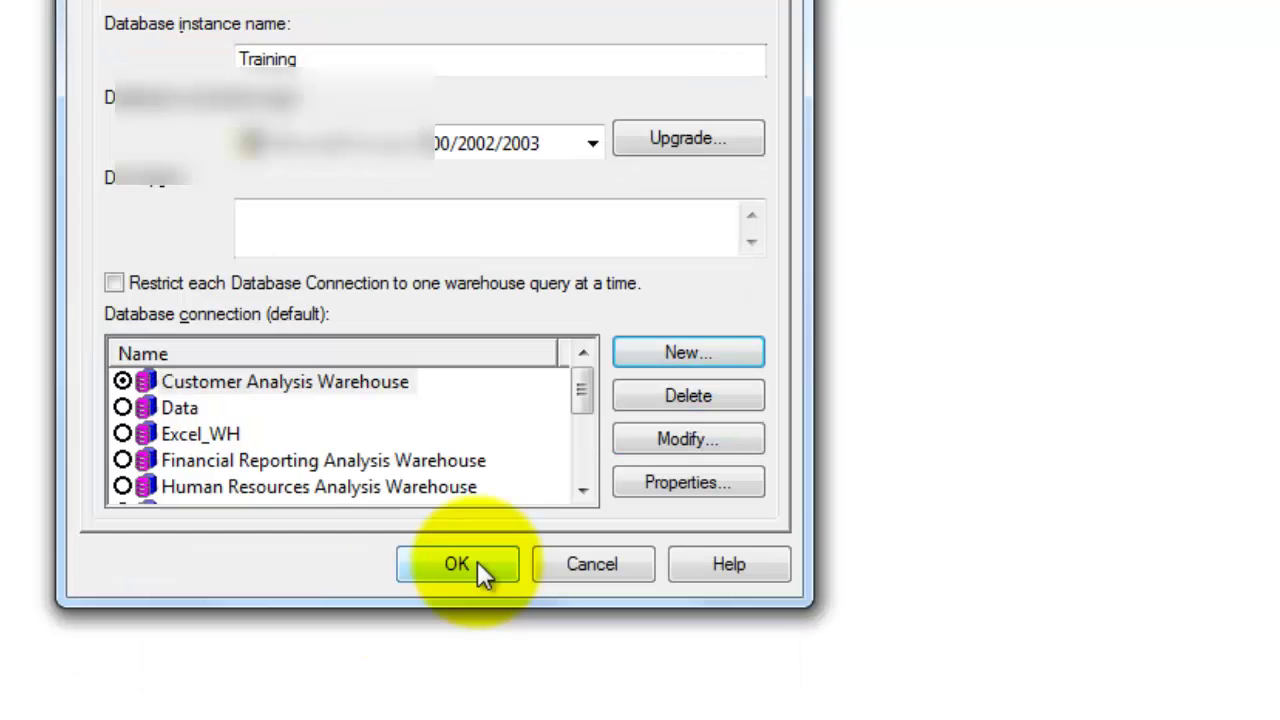
{"action": "left_click", "coordinate": [477, 564]}
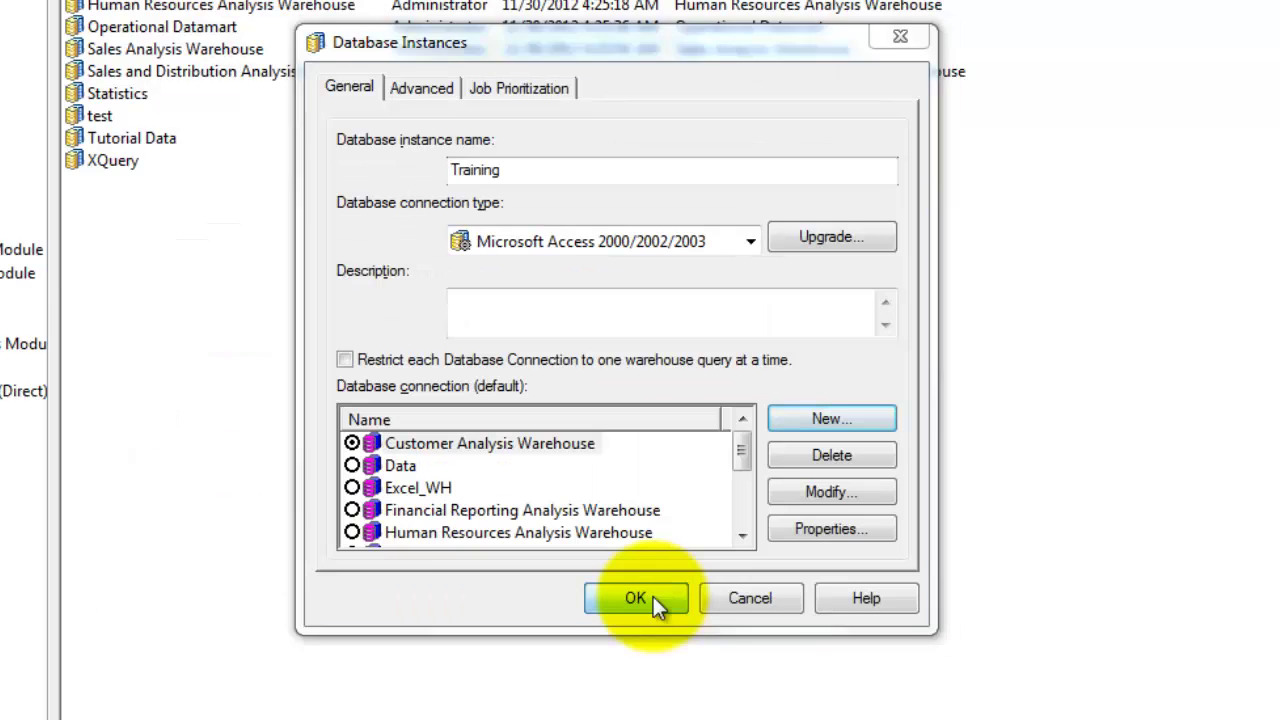
{"action": "left_click", "coordinate": [636, 598]}
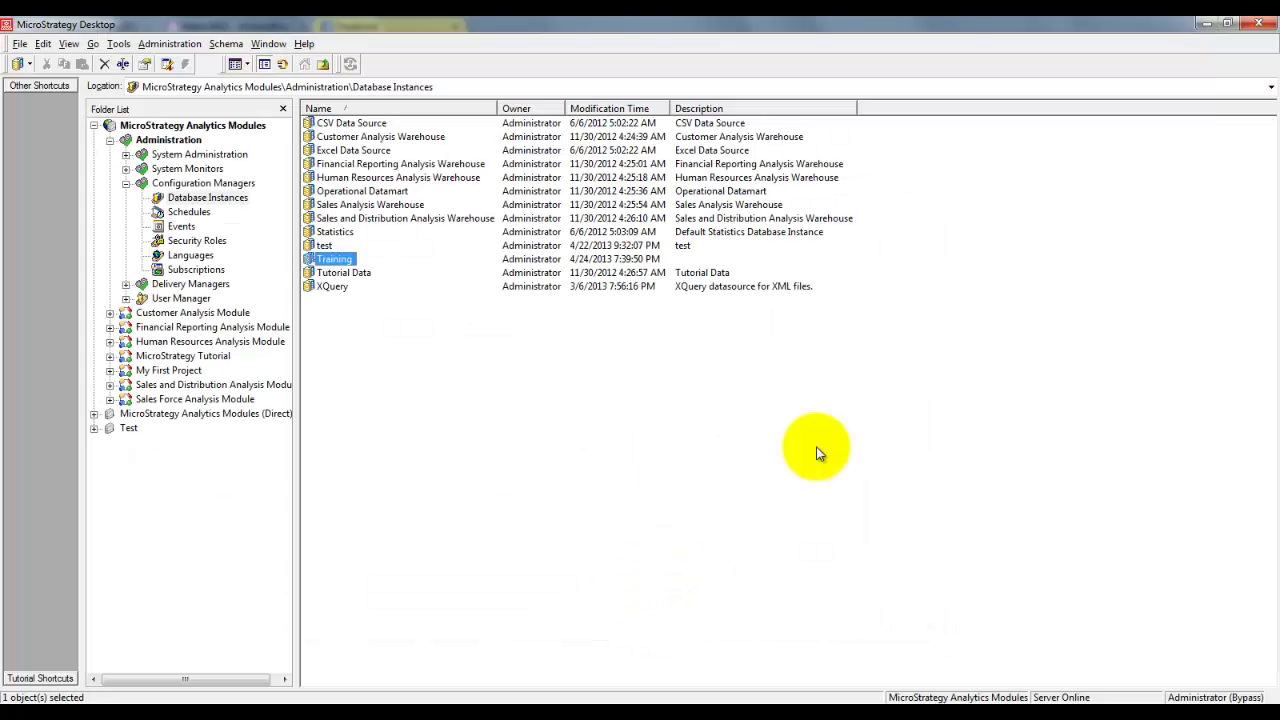